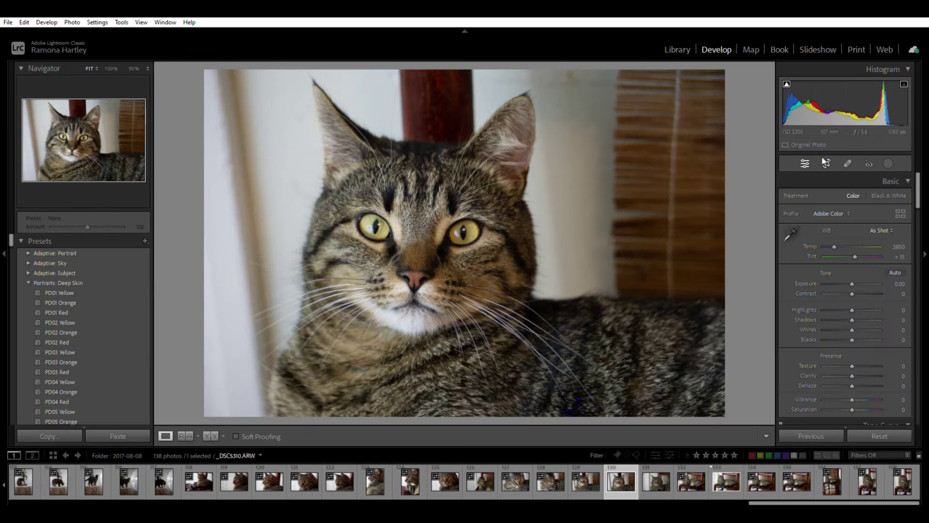
# Crop the photo square with the cat centred, then set Blacks +19, Highlights -98, Whites -82, Exposure -0.26.
pyautogui.click(827, 163)
pyautogui.moveTo(629, 361); pyautogui.dragTo(674, 361)
pyautogui.press('Return')
pyautogui.moveTo(852, 339)
pyautogui.mouseDown()
pyautogui.moveTo(846, 310)
pyautogui.moveTo(840, 322)
pyautogui.moveTo(824, 310)
pyautogui.moveTo(826, 328)
pyautogui.mouseUp()
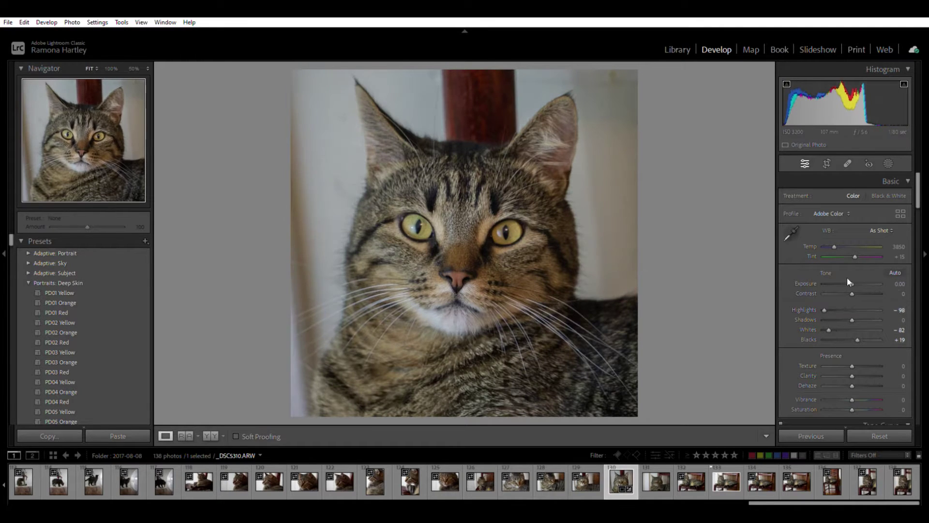
pyautogui.moveTo(852, 283); pyautogui.dragTo(850, 275)
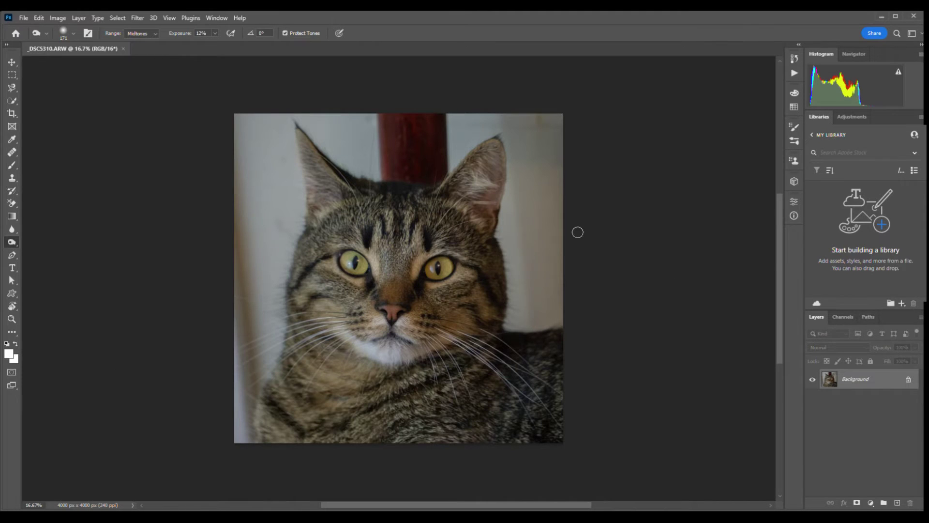
# Duplicate the photo onto Layer 1 and zoom in on the cat's head.
pyautogui.hotkey('ctrl', 'j')
pyautogui.hotkey('ctrl', '+')
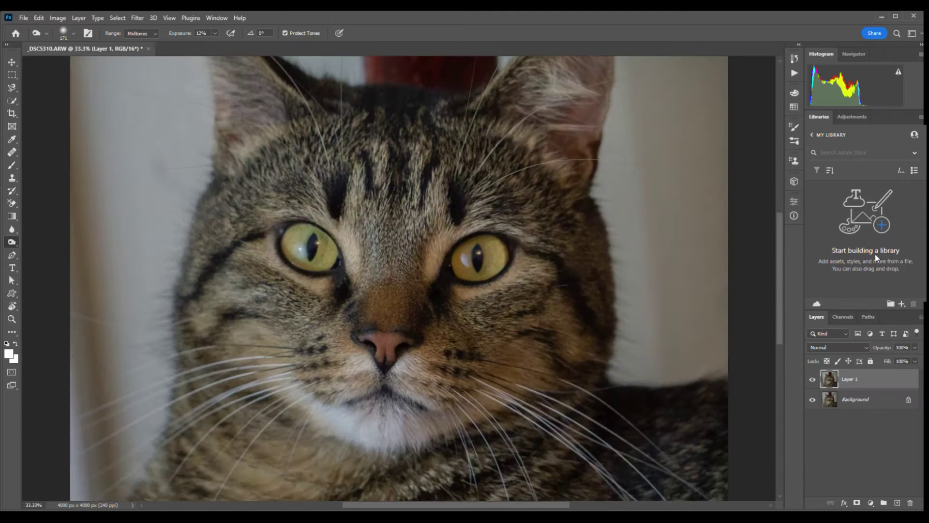
pyautogui.scroll(5, 399, 278)
# Try Clone Stamp strokes over the red post using wall samples, then undo them.
pyautogui.click(12, 178)
pyautogui.keyDown('alt'); pyautogui.click(315, 217); pyautogui.keyUp('alt')
pyautogui.moveTo(367, 198)
pyautogui.mouseDown()
pyautogui.moveTo(518, 206)
pyautogui.moveTo(387, 201)
pyautogui.moveTo(479, 209)
pyautogui.mouseUp()
pyautogui.hotkey('ctrl', 'z')
pyautogui.moveTo(383, 204); pyautogui.dragTo(398, 303)
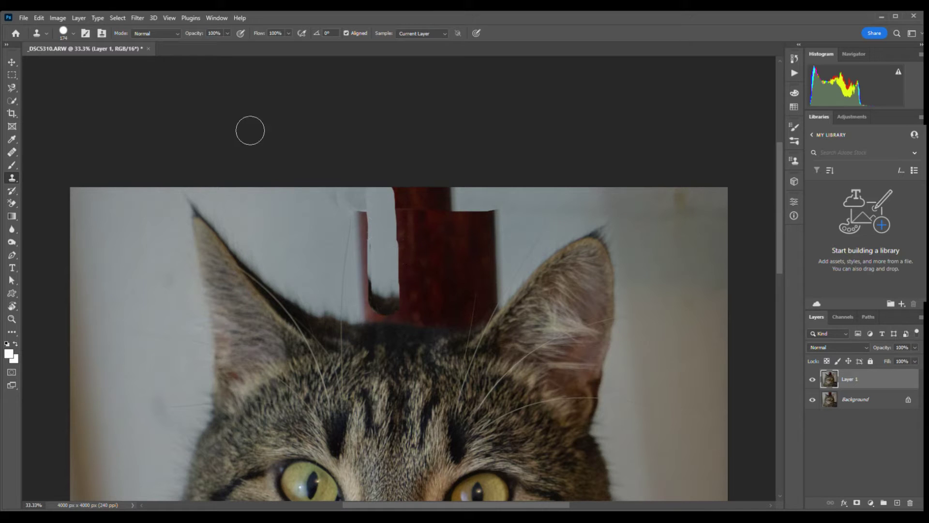
pyautogui.hotkey('ctrl', 'z')
pyautogui.hotkey('ctrl', 'z')
pyautogui.hotkey('ctrl', 'z')
pyautogui.hotkey('ctrl', 'z')
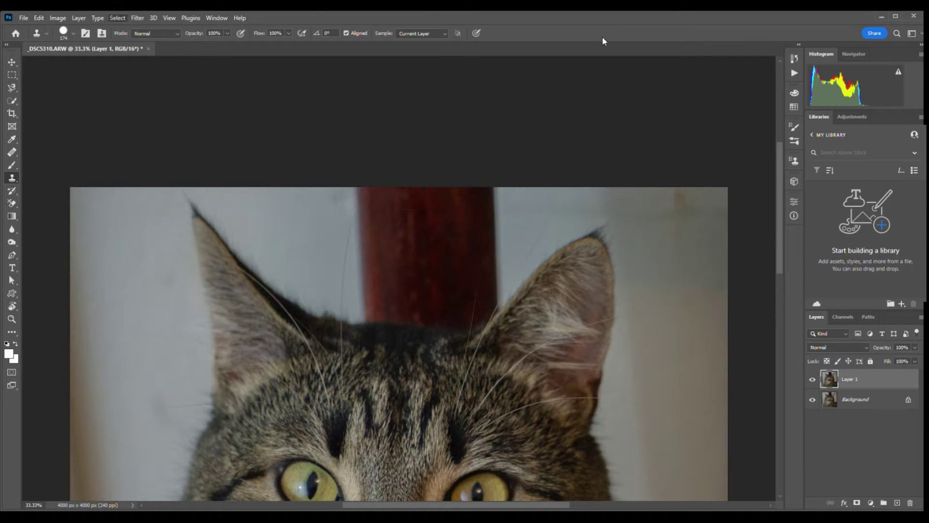
# Scroll the view and start renaming the duplicate Layer 1.
pyautogui.scroll(-5, 777, 281)
pyautogui.scroll(-1, 778, 278)
pyautogui.scroll(-3, 779, 290)
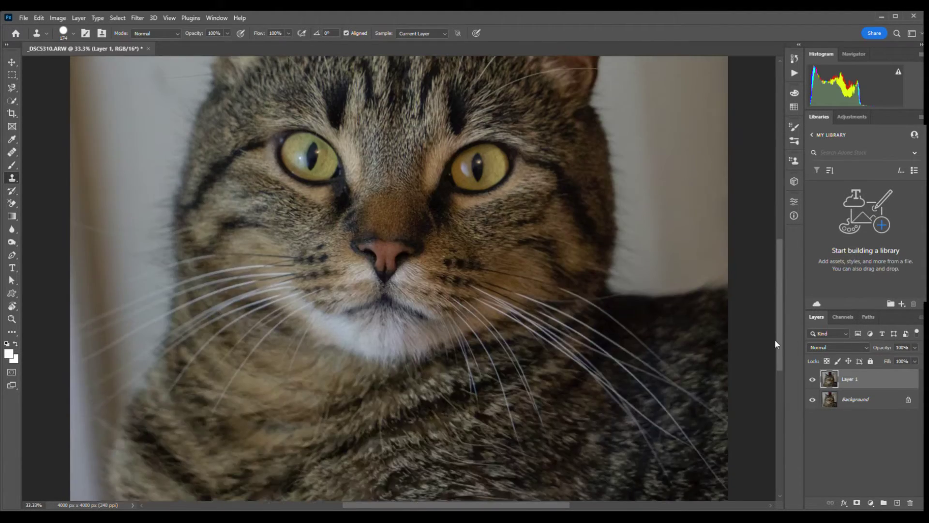
pyautogui.scroll(4, 780, 305)
pyautogui.scroll(-1, 783, 318)
pyautogui.scroll(-1, 783, 318)
pyautogui.doubleClick(850, 379)
# Name the layer d and dodge both of the cat's eyes.
pyautogui.write('d')
pyautogui.press('Return')
pyautogui.click(12, 242)
pyautogui.moveTo(303, 275); pyautogui.dragTo(299, 297)
pyautogui.moveTo(504, 290); pyautogui.dragTo(490, 292)
# Dodge the left eye's iris in Highlights range, then switch to Midtones at 10% exposure.
pyautogui.hotkey('alt', 'shift', 'h')
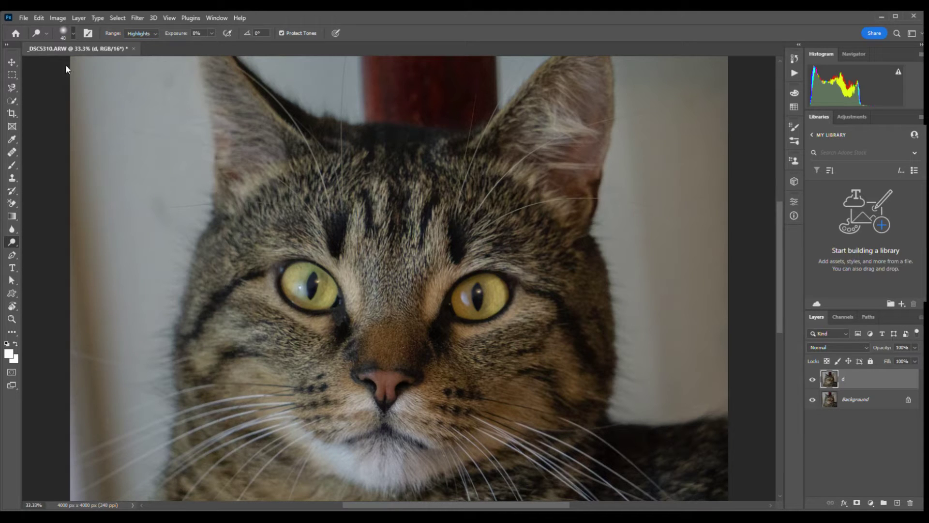
pyautogui.moveTo(298, 286); pyautogui.dragTo(326, 299)
pyautogui.click(140, 33)
pyautogui.click(145, 54)
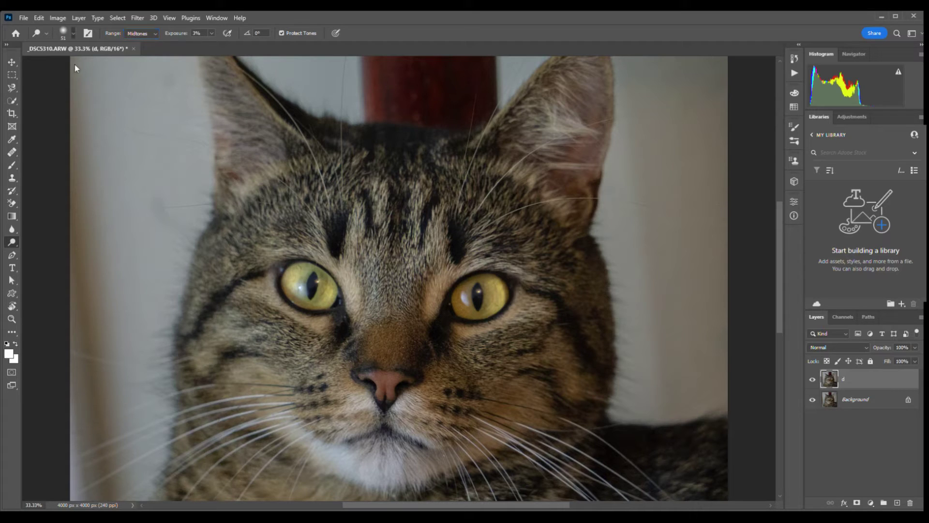
pyautogui.press('1')
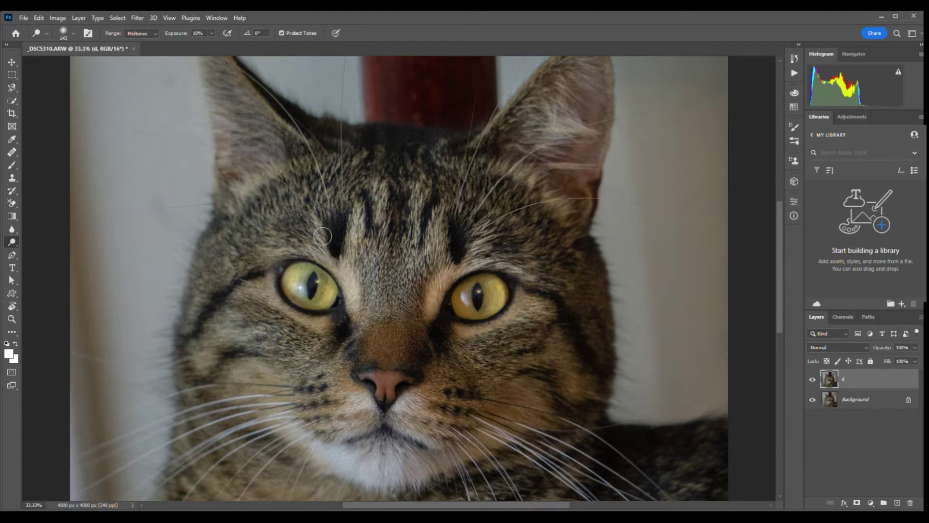
# With a smaller brush, dodge the whiskers below the nose and the chin, then zoom out.
pyautogui.scroll(-3, 382, 460)
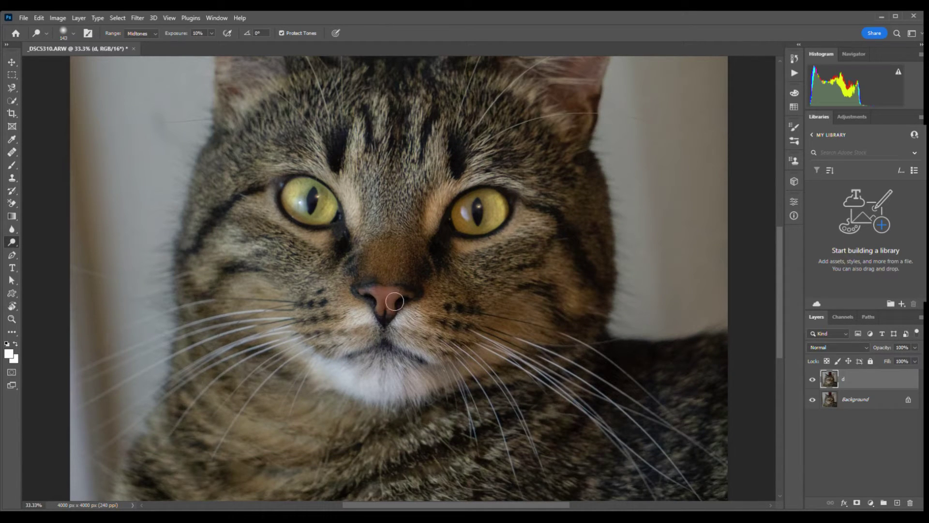
pyautogui.scroll(5, 603, 283)
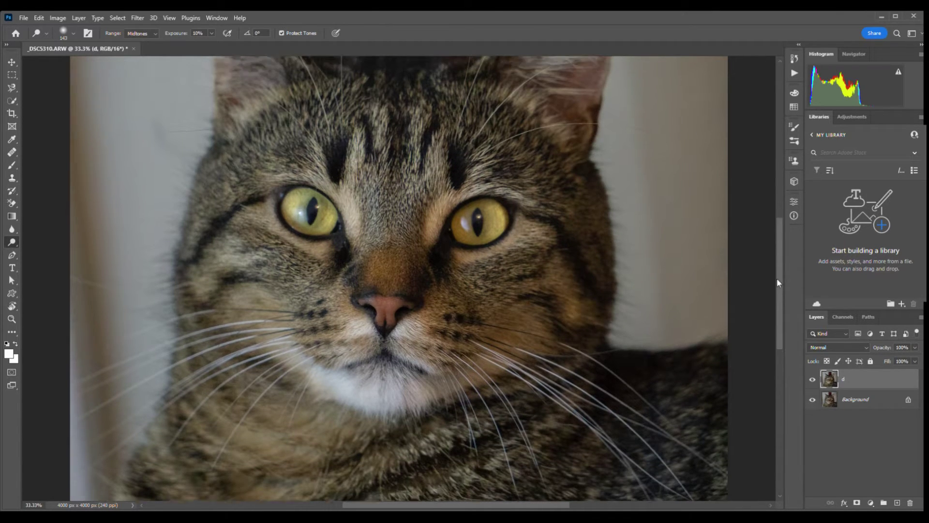
pyautogui.press('[')
pyautogui.press('[')
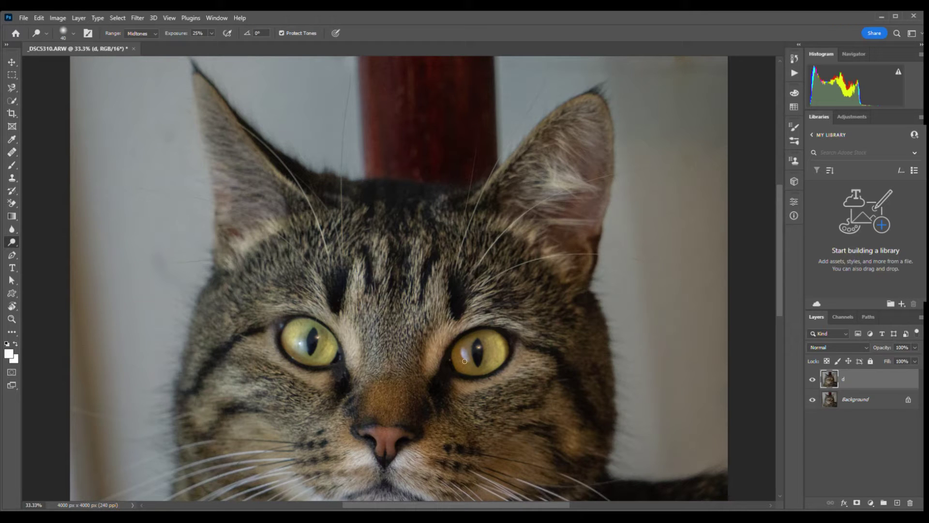
pyautogui.scroll(-3, 466, 387)
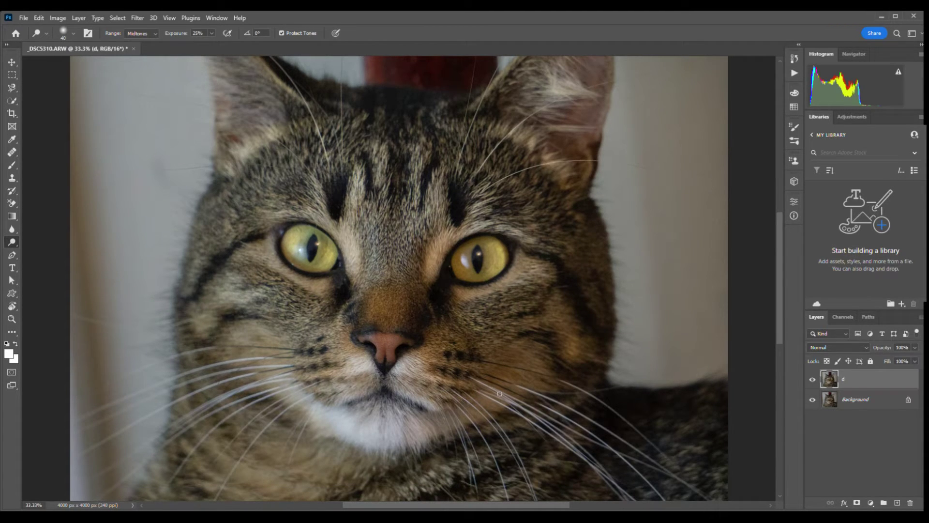
pyautogui.scroll(-4, 544, 293)
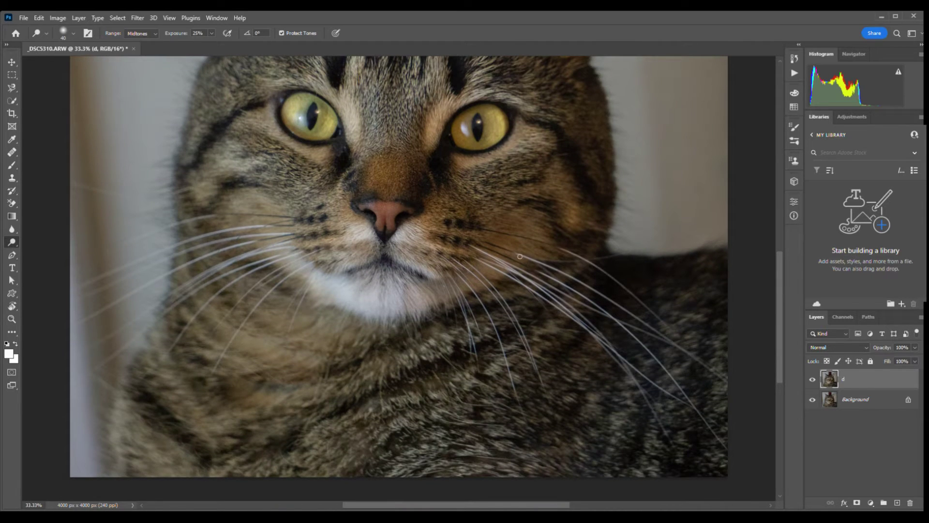
pyautogui.moveTo(243, 232); pyautogui.dragTo(276, 243)
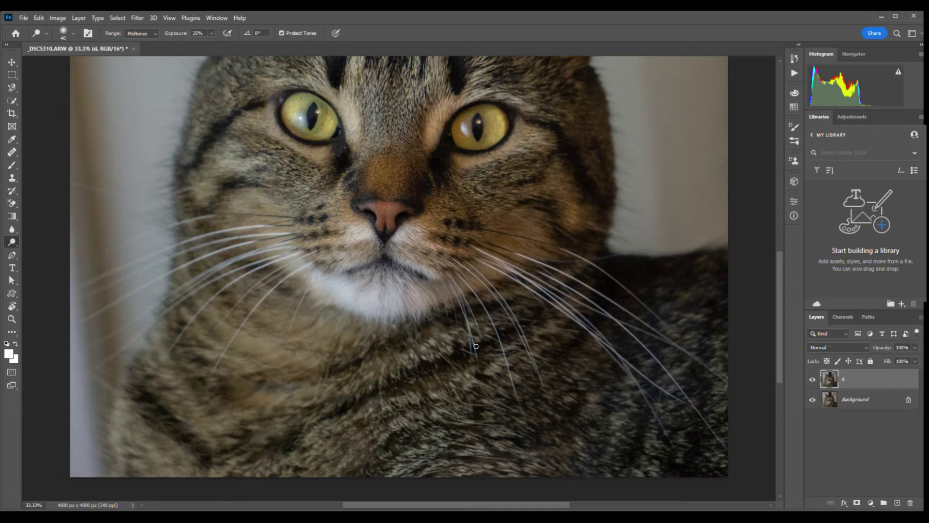
pyautogui.moveTo(363, 271); pyautogui.dragTo(320, 280)
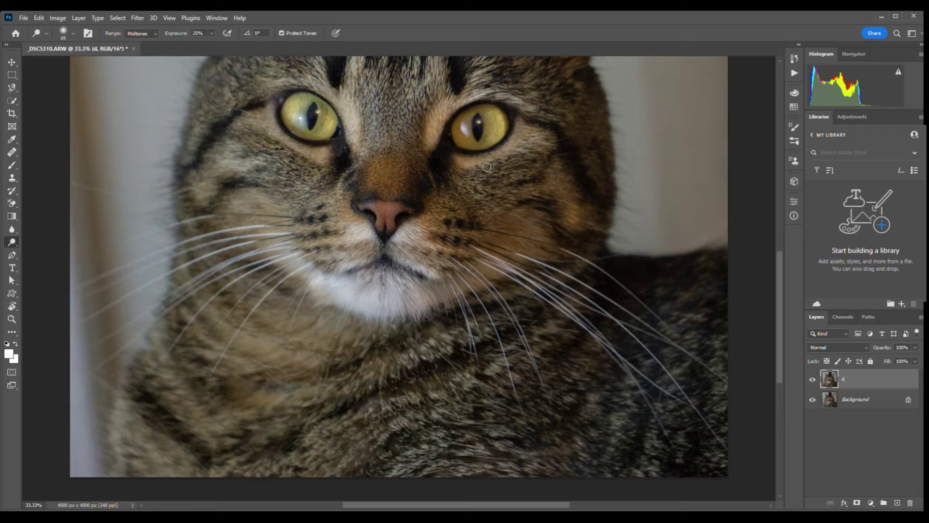
pyautogui.hotkey('ctrl', '-')
pyautogui.hotkey('ctrl', '-')
pyautogui.hotkey('ctrl', '-')
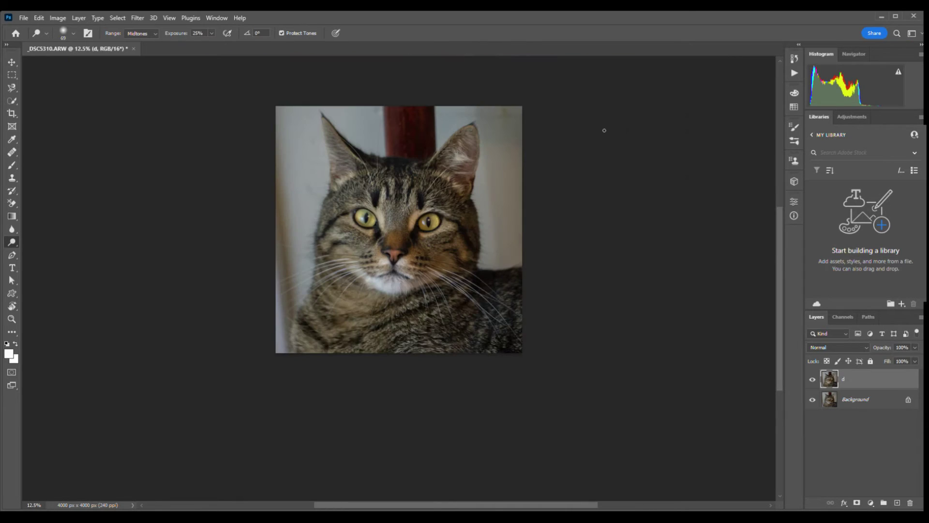
pyautogui.press(']')
pyautogui.press(']')
pyautogui.press(']')
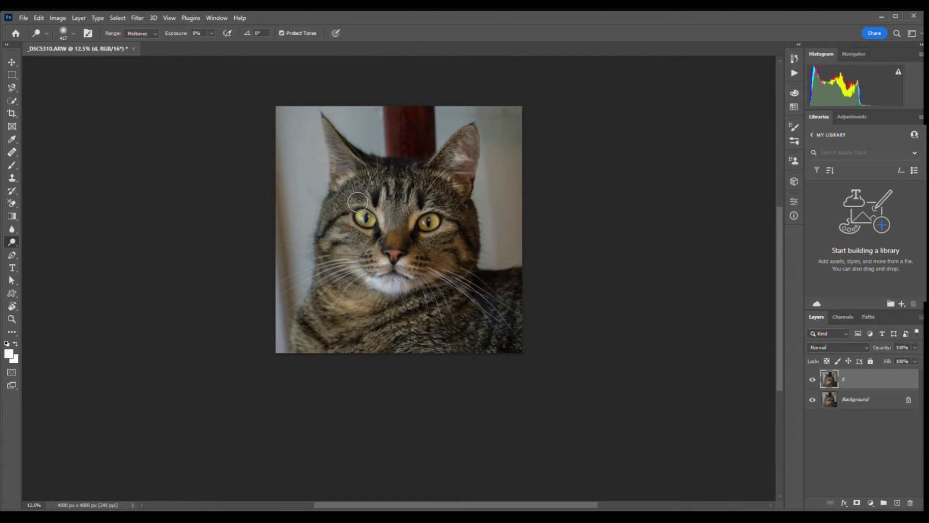
# Duplicate layer d and name the copy b.
pyautogui.hotkey('ctrl', 'j')
pyautogui.doubleClick(845, 379)
pyautogui.write('b')
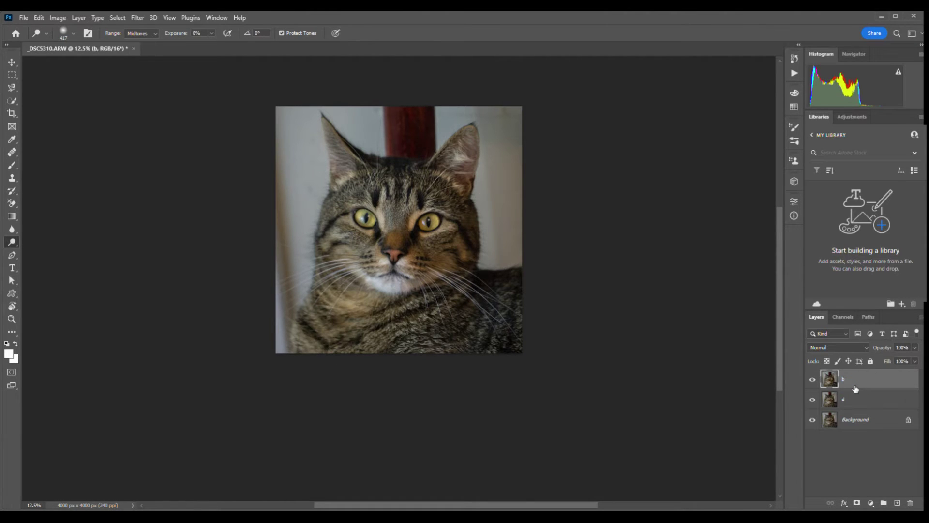
pyautogui.press('Return')
# Switch to the Burn tool, zoom in on the cat, and enlarge the brush.
pyautogui.hotkey('shift', 'o')
pyautogui.hotkey('ctrl', '+')
pyautogui.hotkey('ctrl', '+')
pyautogui.hotkey('ctrl', '+')
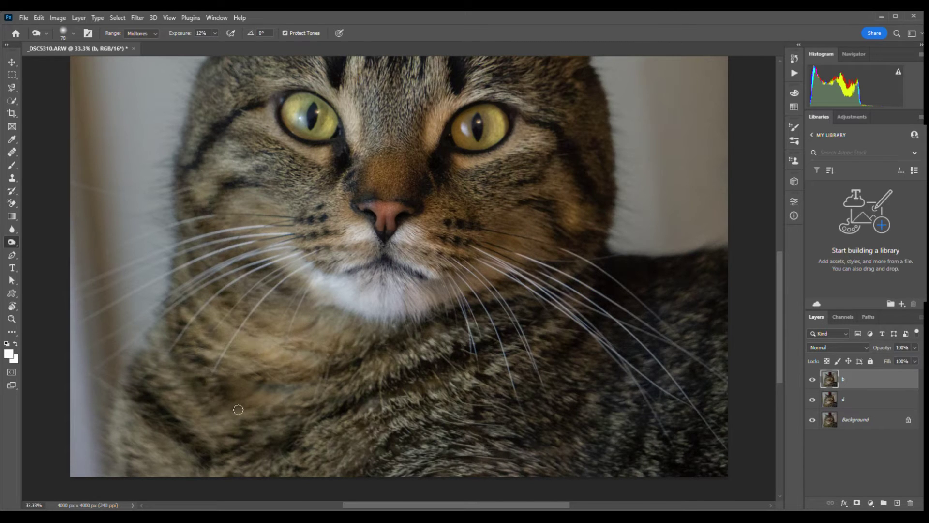
pyautogui.scroll(3, 346, 76)
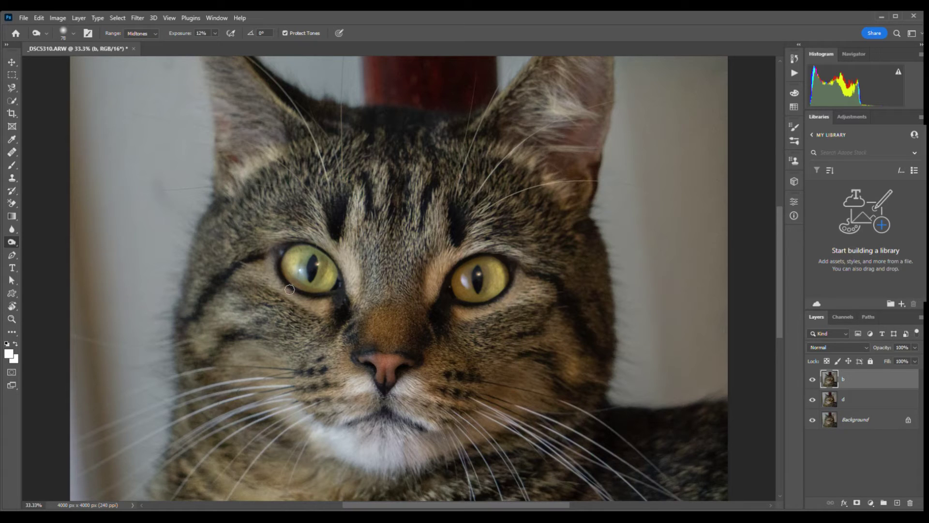
pyautogui.scroll(-3, 761, 268)
pyautogui.press(']')
pyautogui.press(']')
pyautogui.press(']')
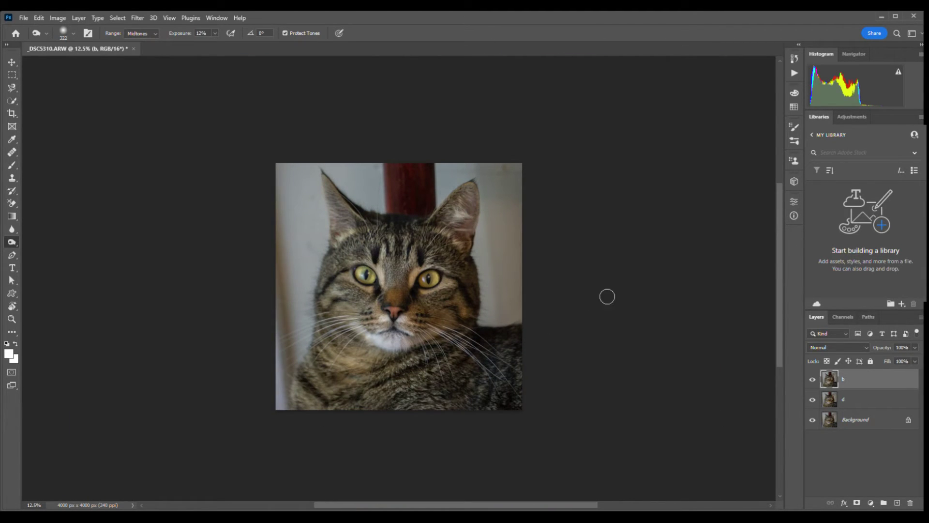
# Fit the image to the window and add a Levels adjustment layer above layer b.
pyautogui.hotkey('ctrl', '0')
pyautogui.press('F2')
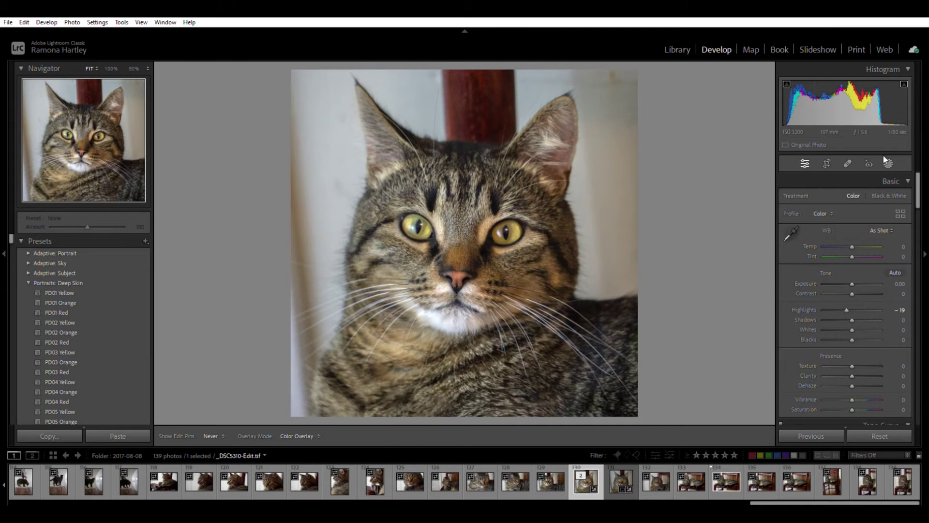
pyautogui.click(885, 160)
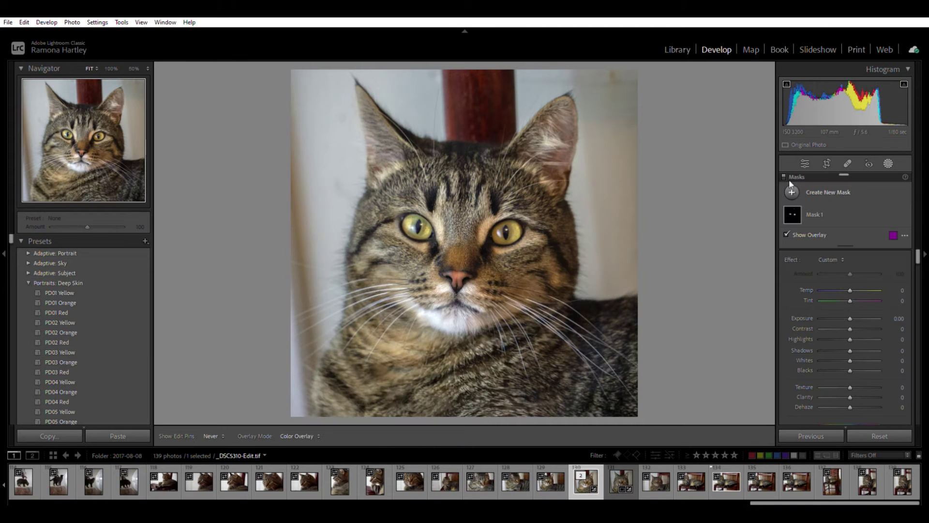
# Paint a brush mask over both of the cat's eyes and nose.
pyautogui.press('k')
pyautogui.moveTo(496, 232); pyautogui.dragTo(525, 234)
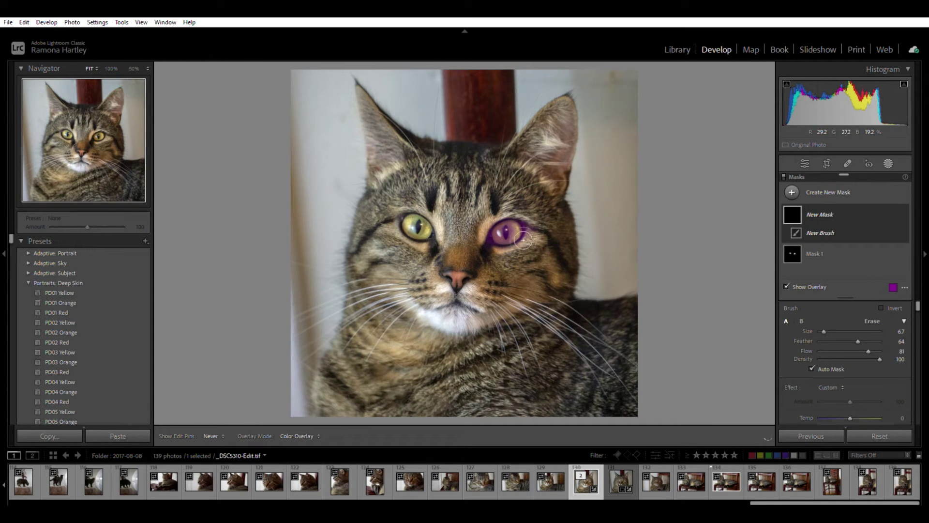
pyautogui.moveTo(404, 226); pyautogui.dragTo(433, 228)
pyautogui.moveTo(451, 278); pyautogui.dragTo(472, 281)
pyautogui.scroll(-5, 830, 354)
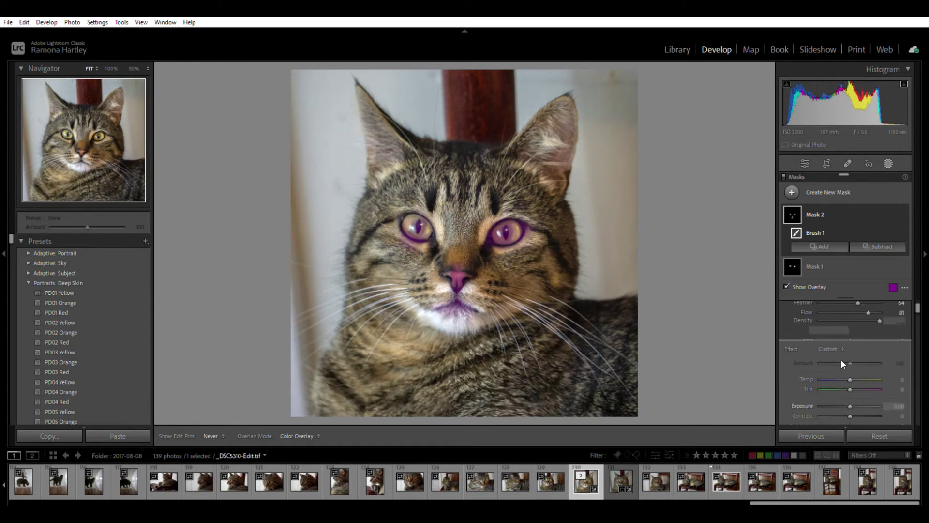
pyautogui.press('o')
# Add a Select Background mask on the photo.
pyautogui.click(792, 192)
pyautogui.click(720, 195)
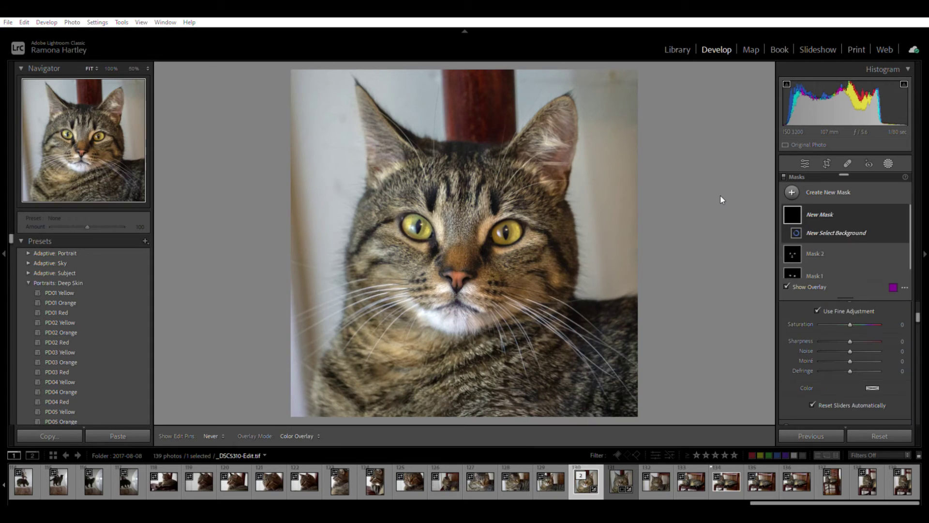
pyautogui.scroll(5, 867, 341)
pyautogui.press('o')
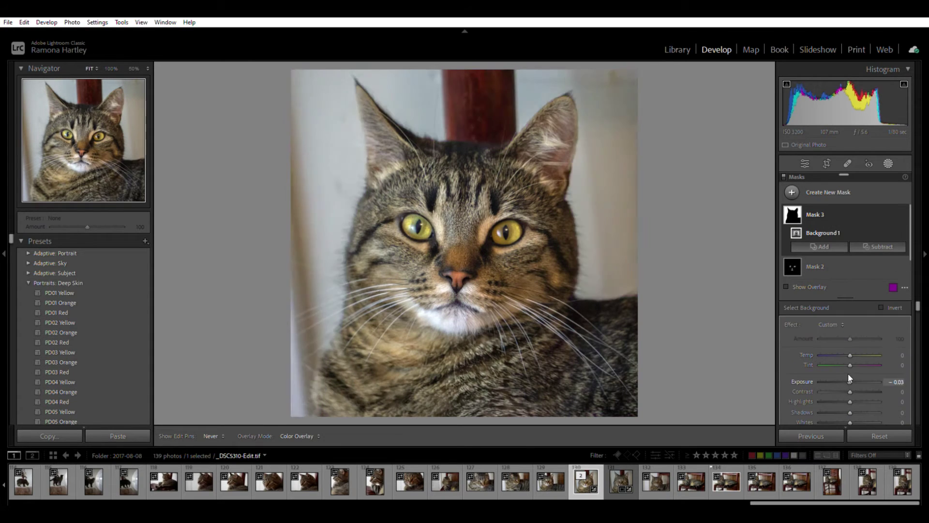
# Paint a brush mask across the cat's forehead.
pyautogui.press('k')
pyautogui.moveTo(453, 218)
pyautogui.mouseDown()
pyautogui.moveTo(416, 207)
pyautogui.moveTo(543, 213)
pyautogui.mouseUp()
pyautogui.scroll(-5, 840, 348)
pyautogui.press('o')
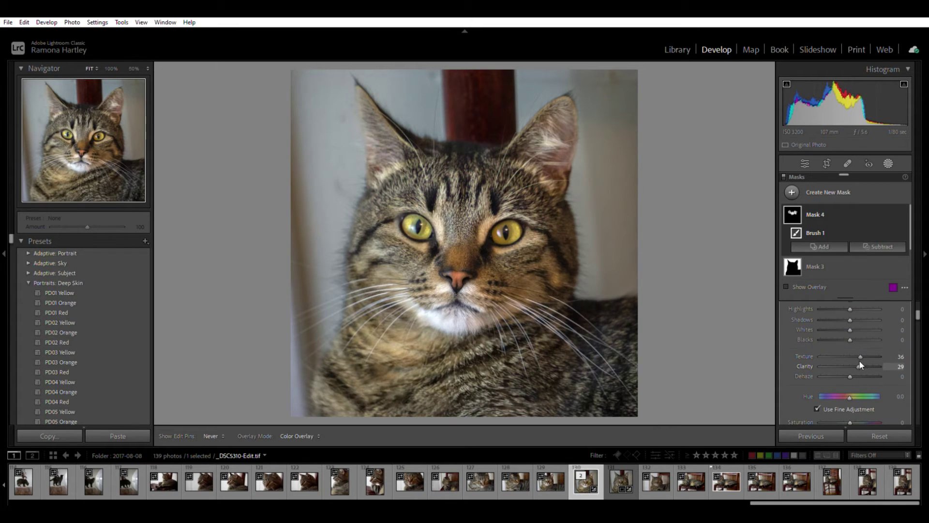
# Mask the muzzle, cheeks and chin with Texture 34 and Clarity 26.
pyautogui.press('k')
pyautogui.moveTo(416, 280); pyautogui.dragTo(491, 302)
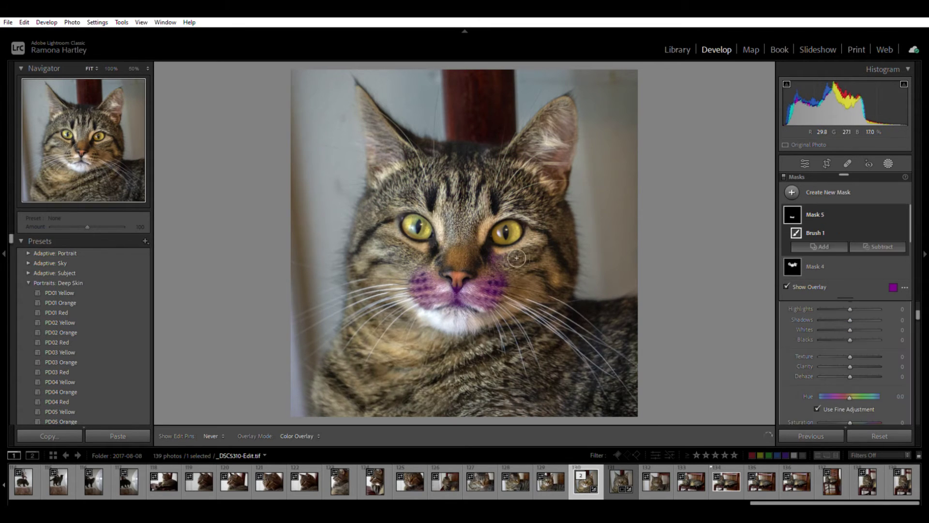
pyautogui.moveTo(557, 232); pyautogui.dragTo(499, 254)
pyautogui.moveTo(435, 237)
pyautogui.mouseDown()
pyautogui.moveTo(416, 313)
pyautogui.moveTo(533, 305)
pyautogui.mouseUp()
pyautogui.press('o')
pyautogui.moveTo(850, 356); pyautogui.dragTo(860, 356)
pyautogui.moveTo(850, 366); pyautogui.dragTo(860, 366)
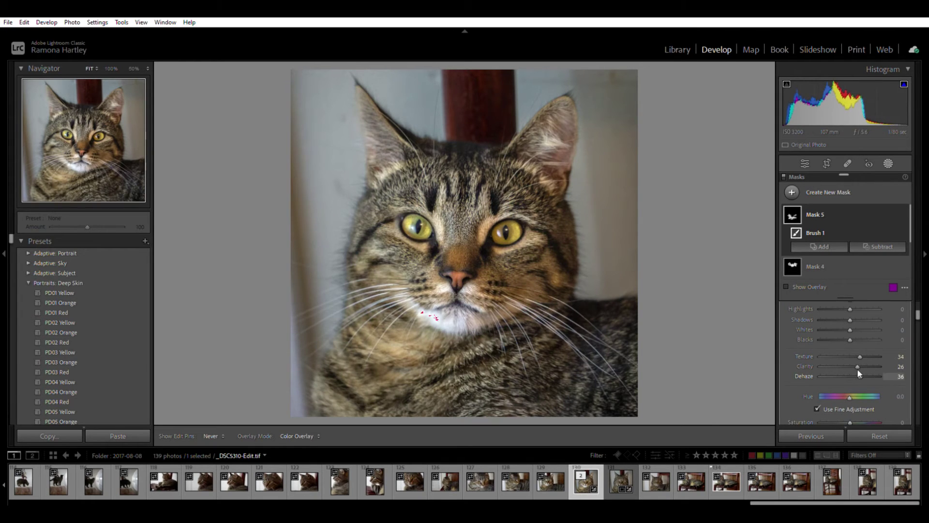
# Add another Select Background mask and adjust one of its sliders.
pyautogui.click(792, 192)
pyautogui.click(818, 230)
pyautogui.scroll(5, 846, 346)
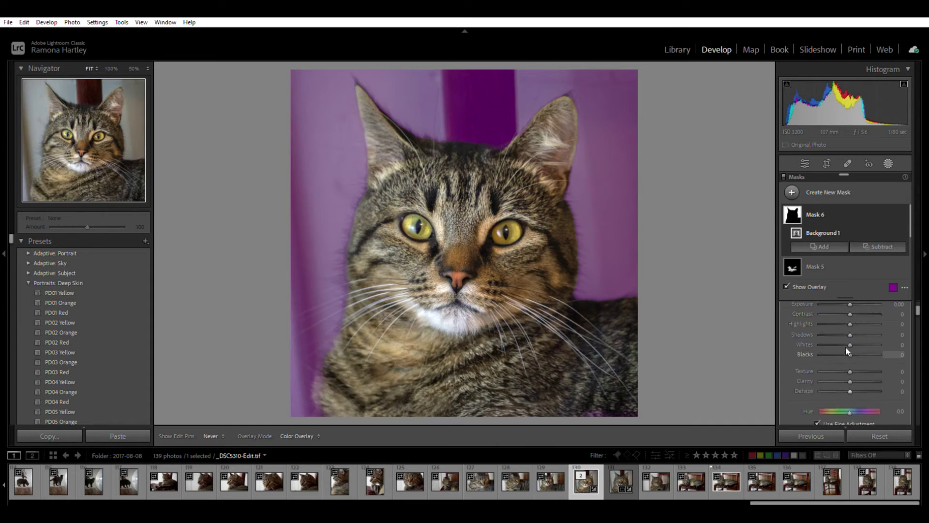
pyautogui.press('o')
pyautogui.moveTo(848, 342); pyautogui.dragTo(852, 343)
# Draw a radial gradient over the cat's face at Exposure 0.64, Contrast 34, then exit masking.
pyautogui.click(793, 189)
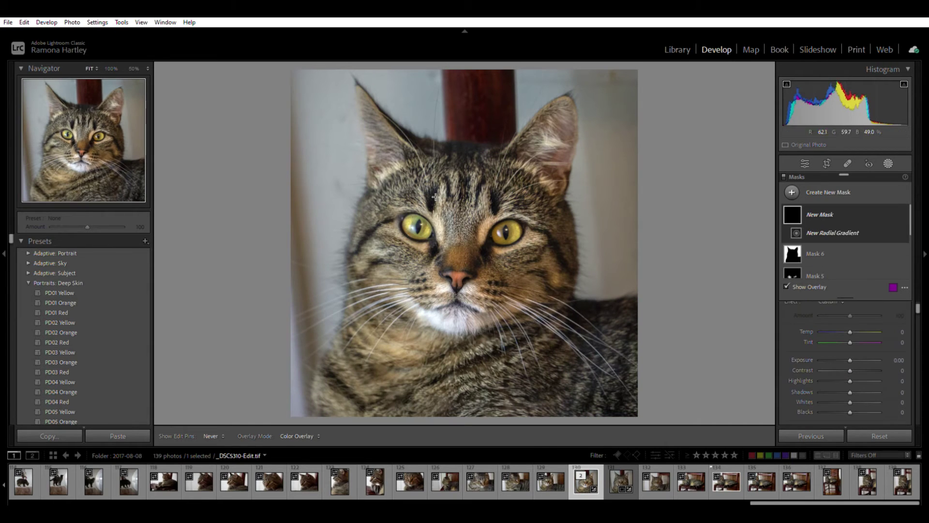
pyautogui.moveTo(399, 189); pyautogui.dragTo(533, 339)
pyautogui.press('o')
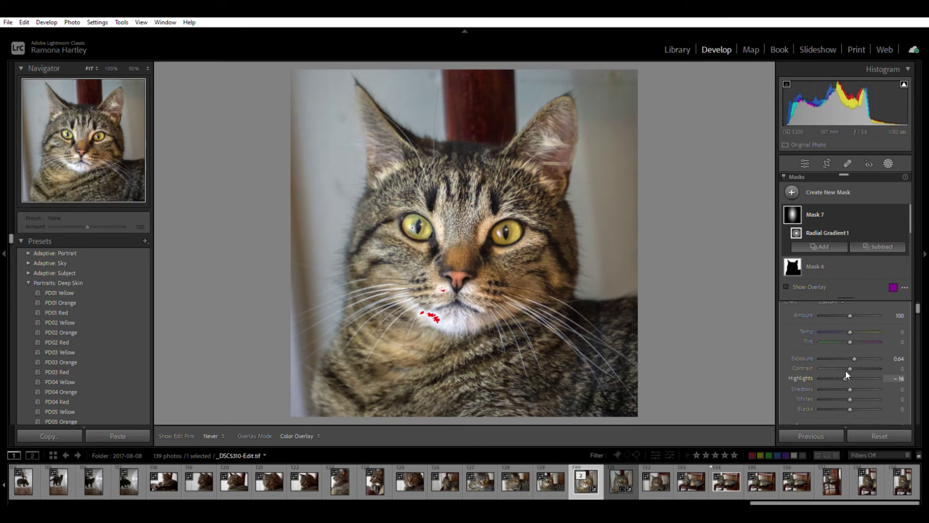
pyautogui.hotkey('shift', 'w')
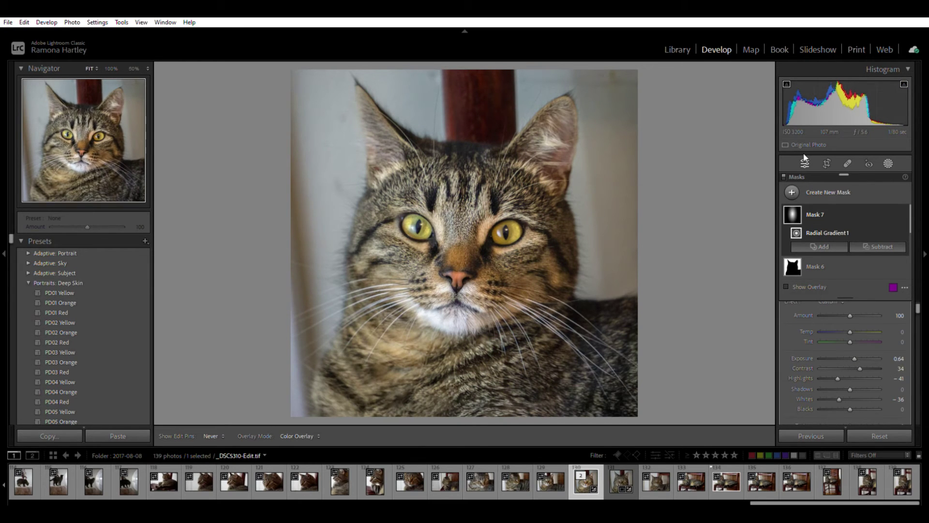
# Boost orange and yellow HSL saturation and brighten red, orange and yellow luminance.
pyautogui.scroll(-5, 880, 316)
pyautogui.scroll(-5, 881, 314)
pyautogui.click(834, 250)
pyautogui.moveTo(854, 285); pyautogui.dragTo(860, 293)
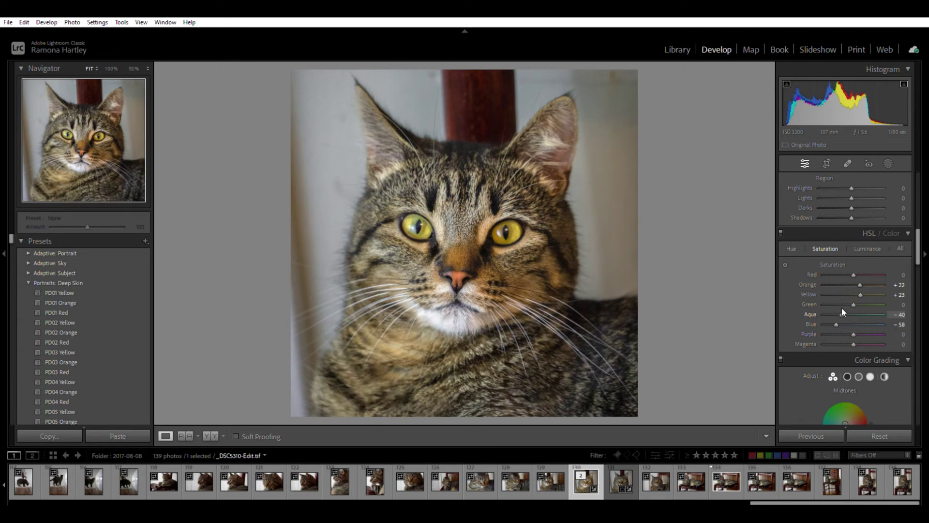
pyautogui.click(868, 249)
pyautogui.moveTo(853, 294); pyautogui.dragTo(858, 274)
# Set the Post-Crop Vignetting Amount to -33 to darken the edges.
pyautogui.scroll(-5, 856, 334)
pyautogui.scroll(-5, 832, 295)
pyautogui.scroll(-5, 842, 280)
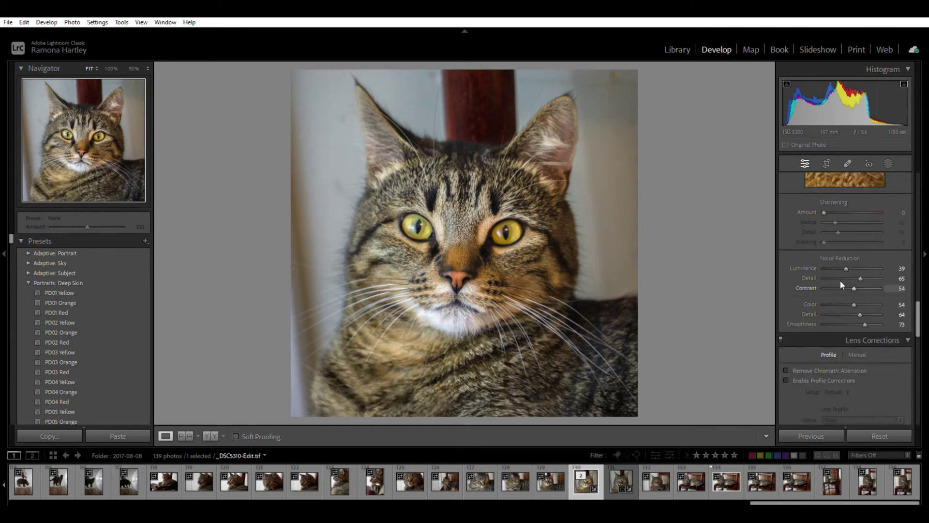
pyautogui.scroll(-5, 833, 298)
pyautogui.moveTo(852, 339); pyautogui.dragTo(842, 339)
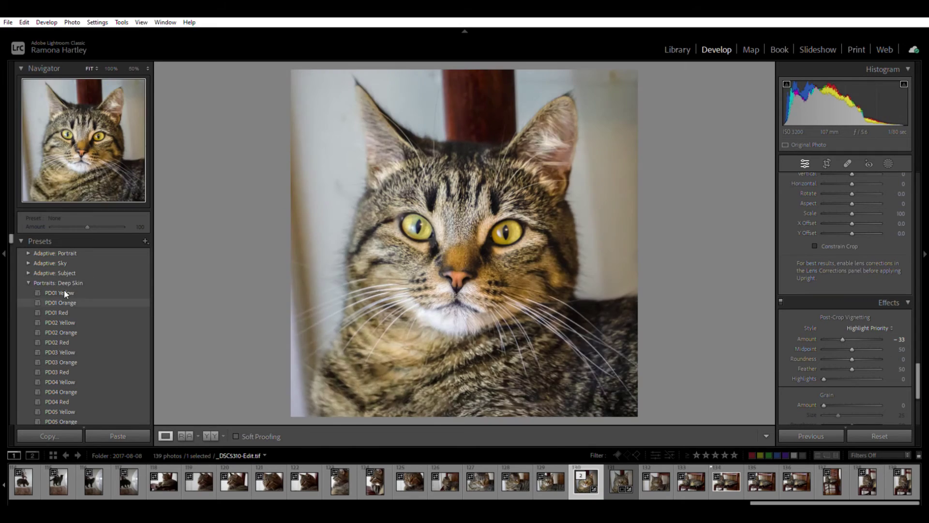
pyautogui.scroll(-10, 97, 310)
# Preview the BW04 black-and-white preset, then apply the Creative - Cool Matte preset.
pyautogui.scroll(-5, 92, 281)
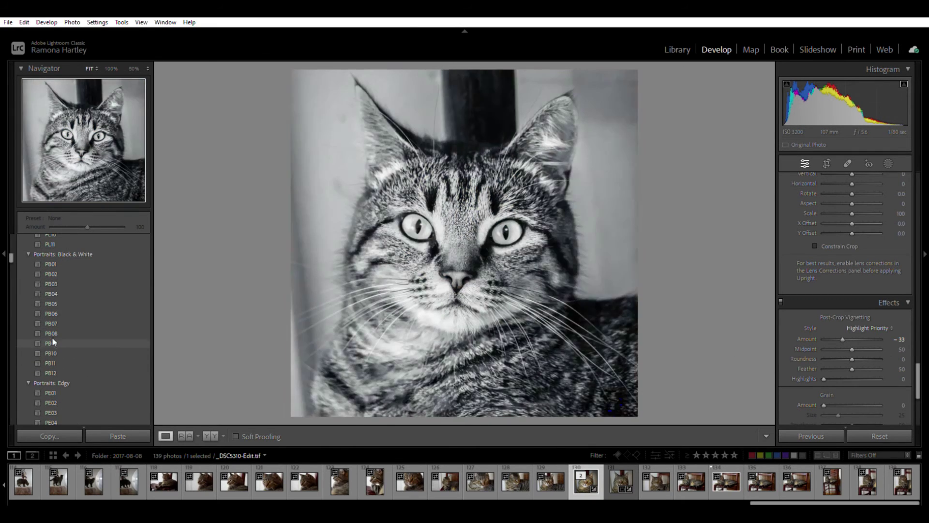
pyautogui.scroll(-5, 68, 310)
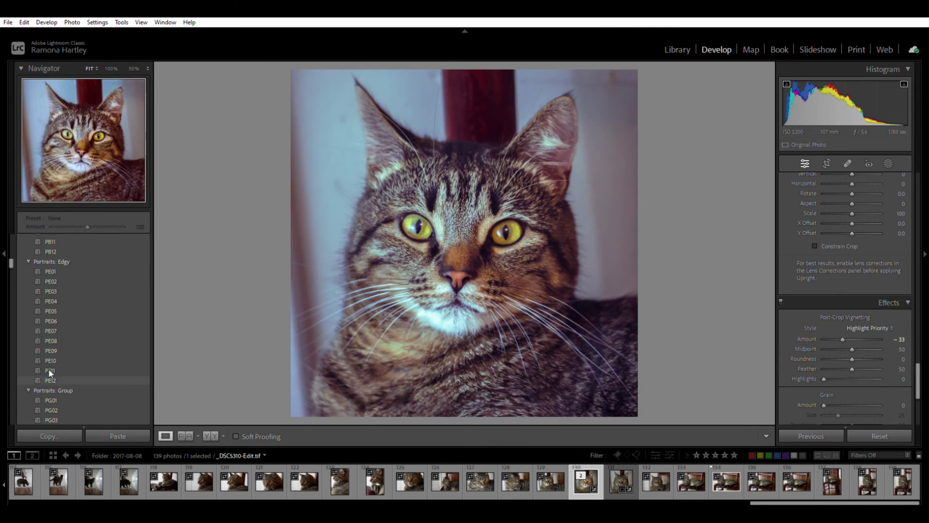
pyautogui.scroll(-5, 103, 335)
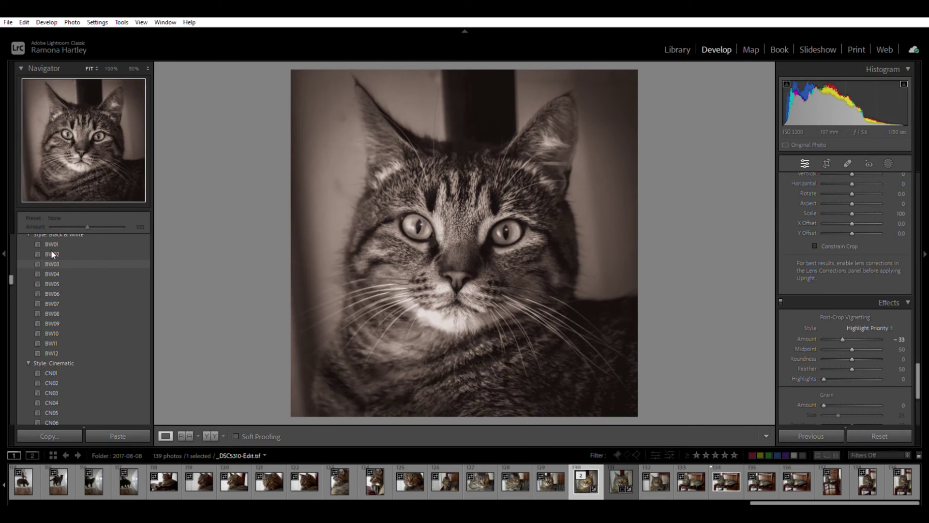
pyautogui.click(52, 274)
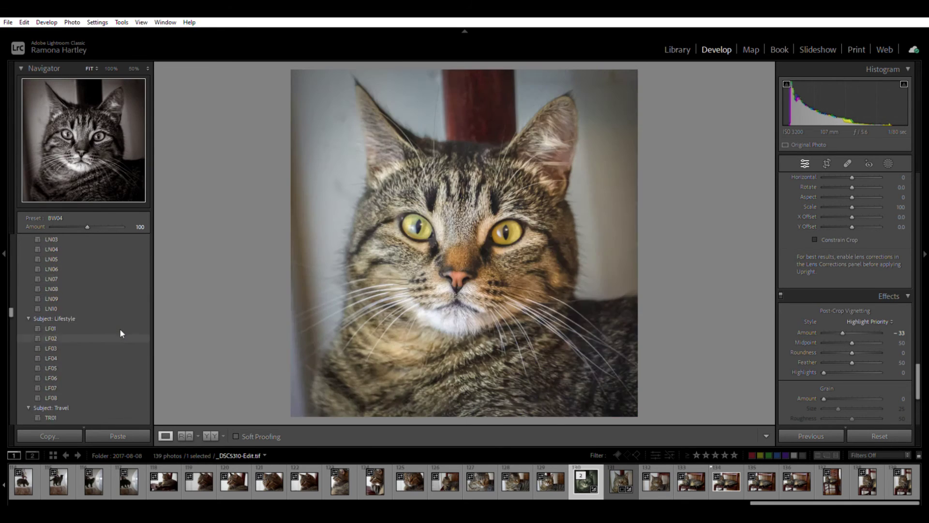
pyautogui.scroll(10, 88, 280)
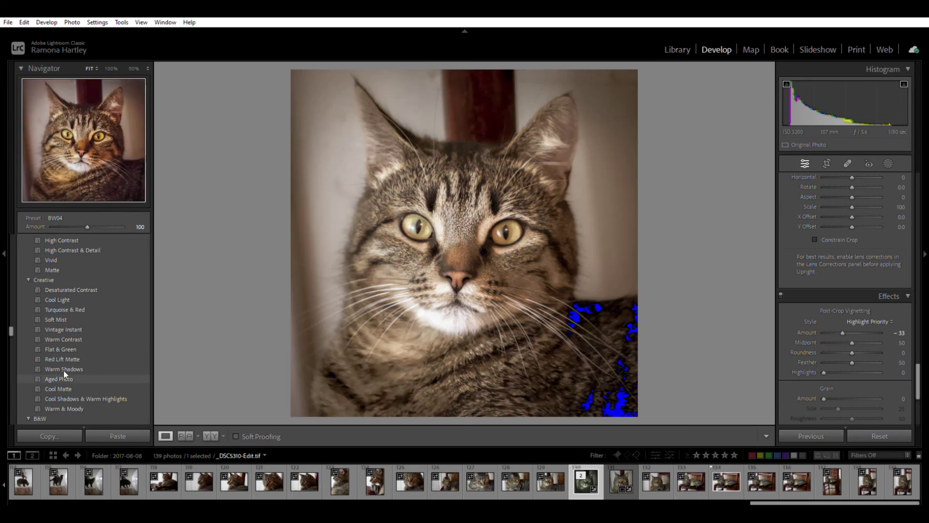
pyautogui.click(63, 388)
pyautogui.scroll(-3, 85, 336)
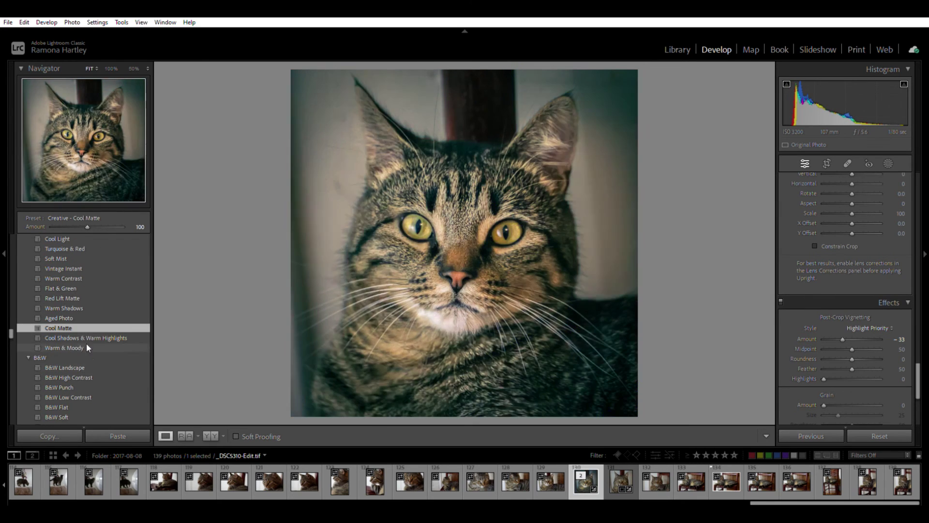
pyautogui.scroll(-3, 81, 294)
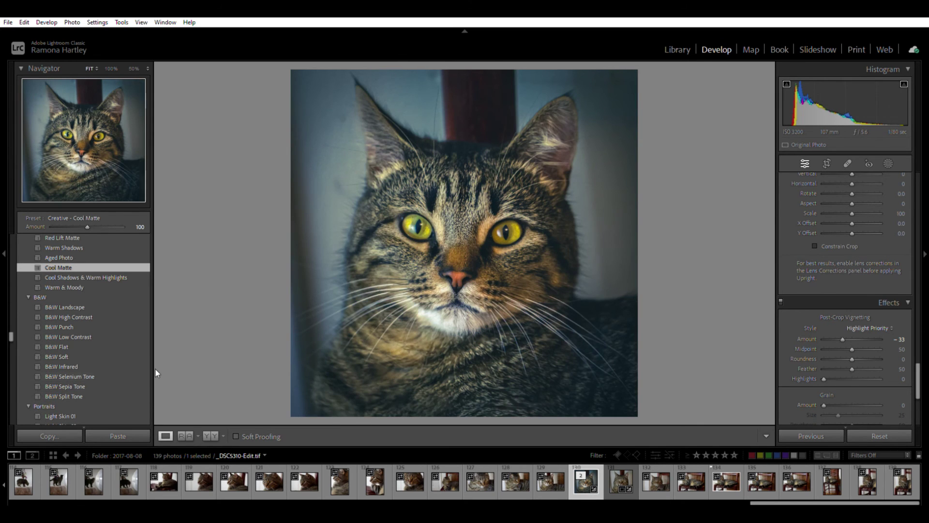
# Export the cat portrait using the previous export settings.
pyautogui.hotkey('ctrl', 'alt', 'shift', 'e')
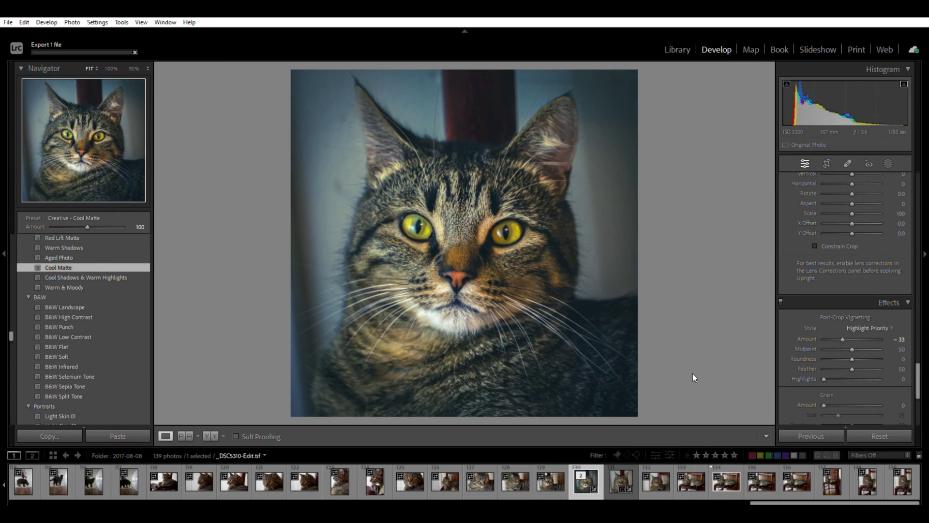